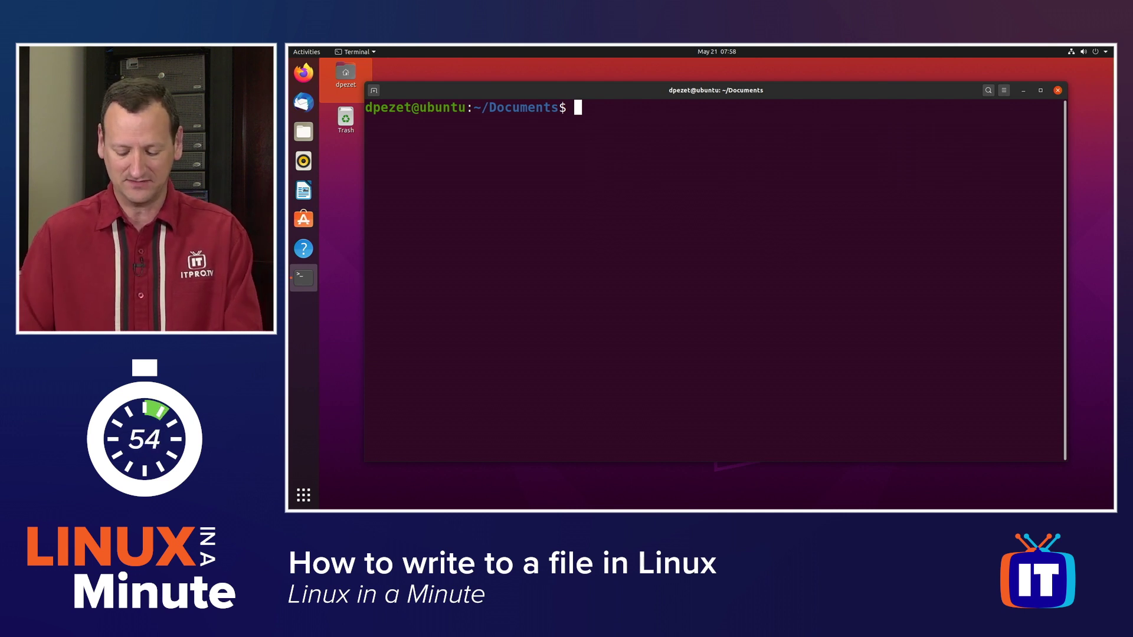
Run df -h on a fresh prompt to list disk usage for all mounted filesystems
key(Return)
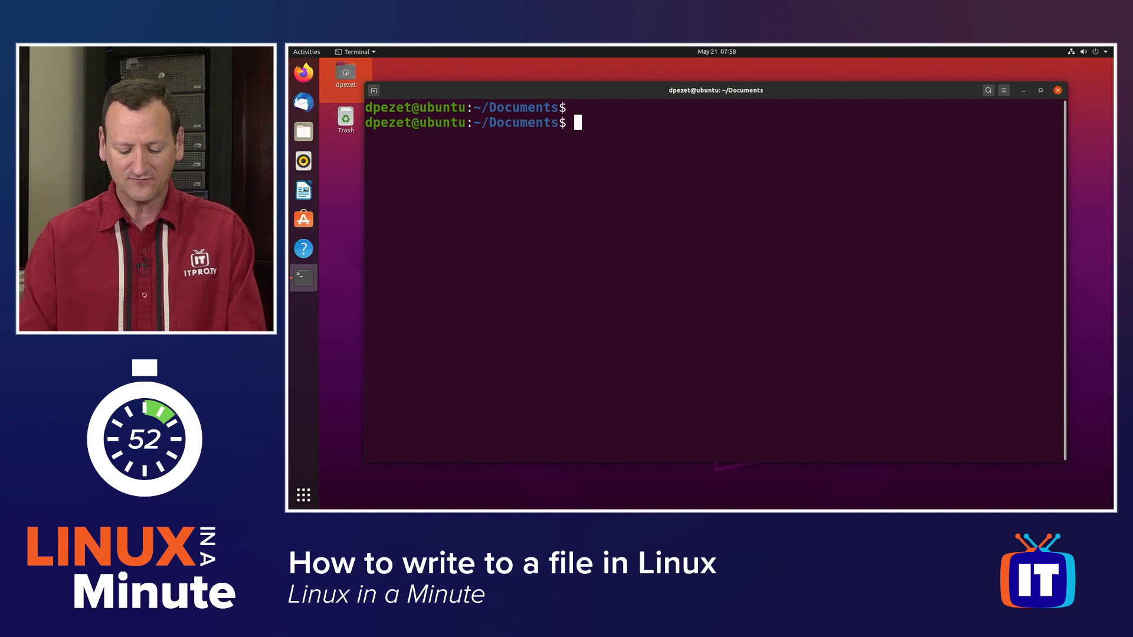
text(df -h)
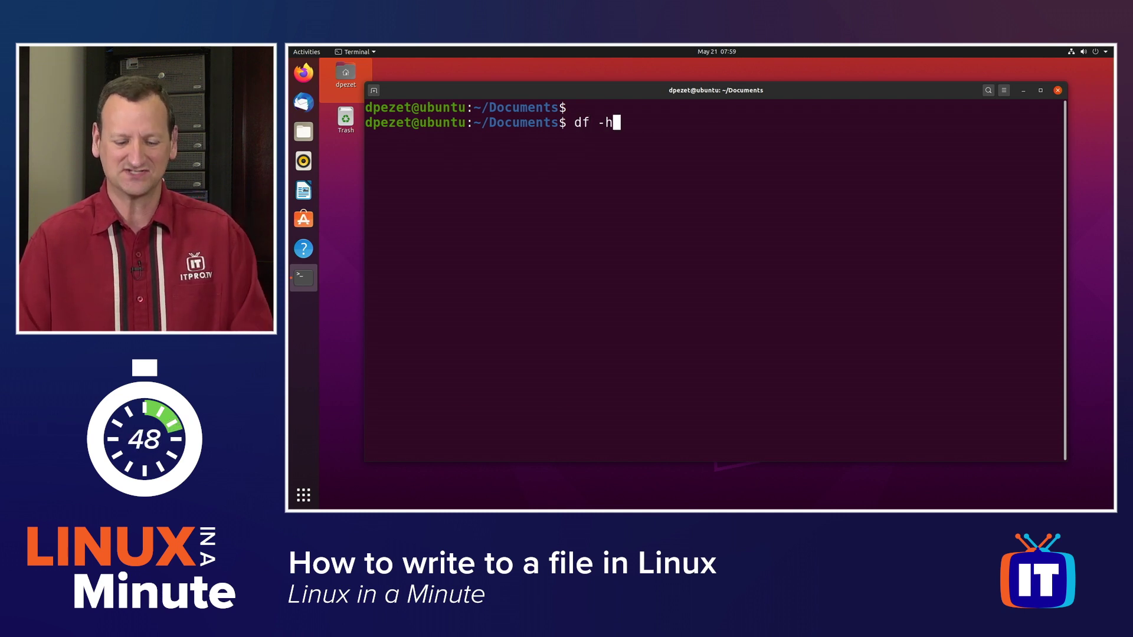
key(Return)
key(Return)
key(Return)
key(Return)
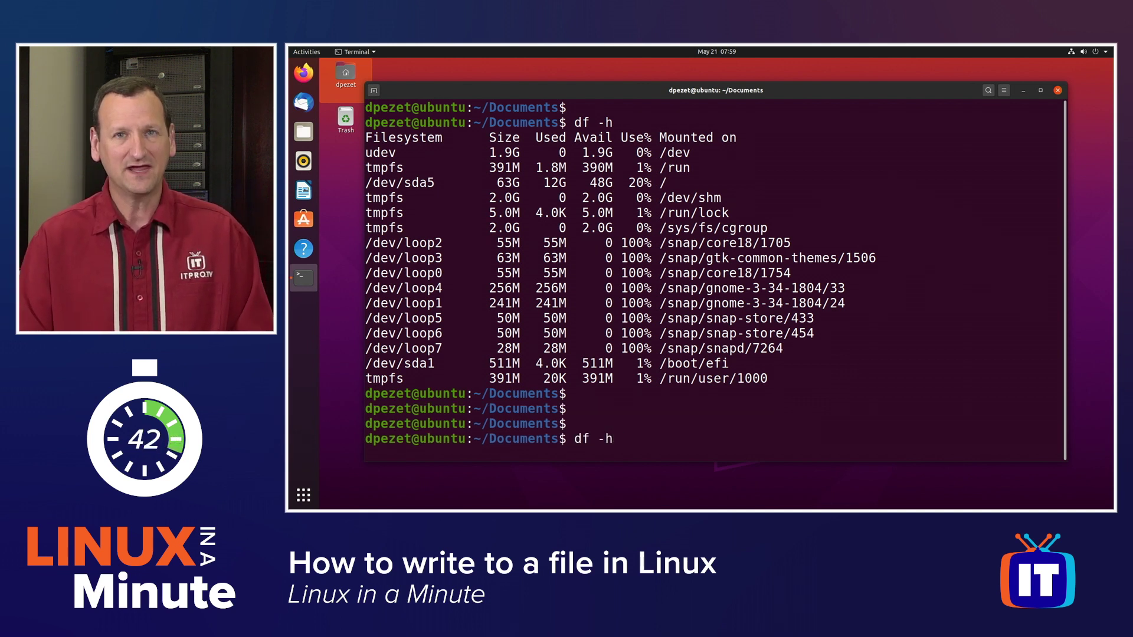
text(>)
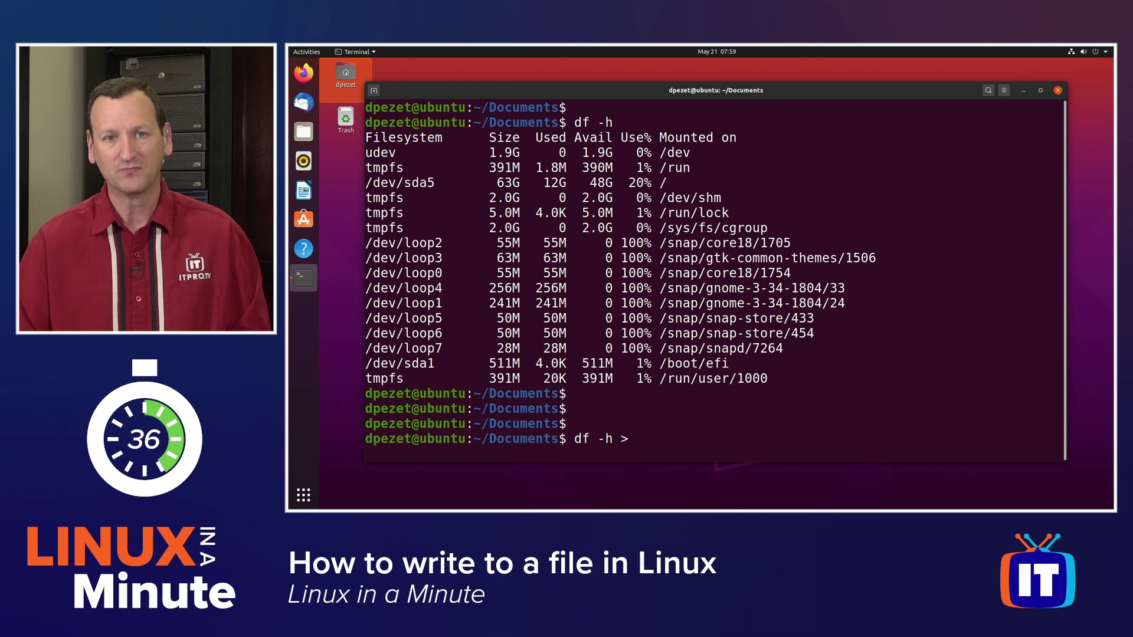
text(ile.txt)
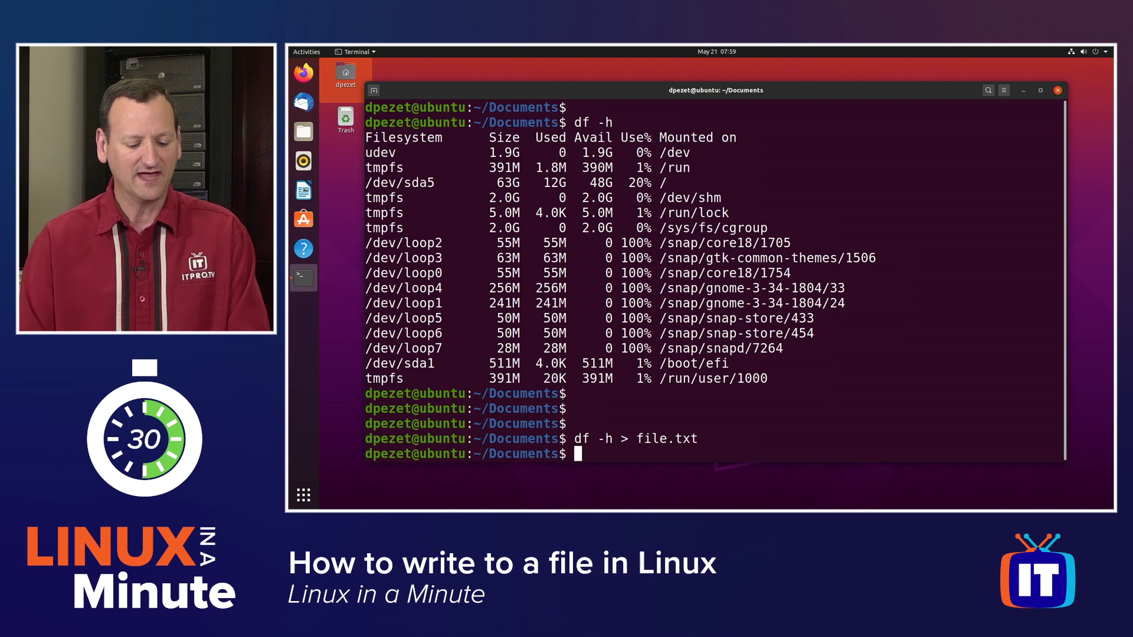
Run df -h > file.txt to write the disk usage report into file.txt
key(Return)
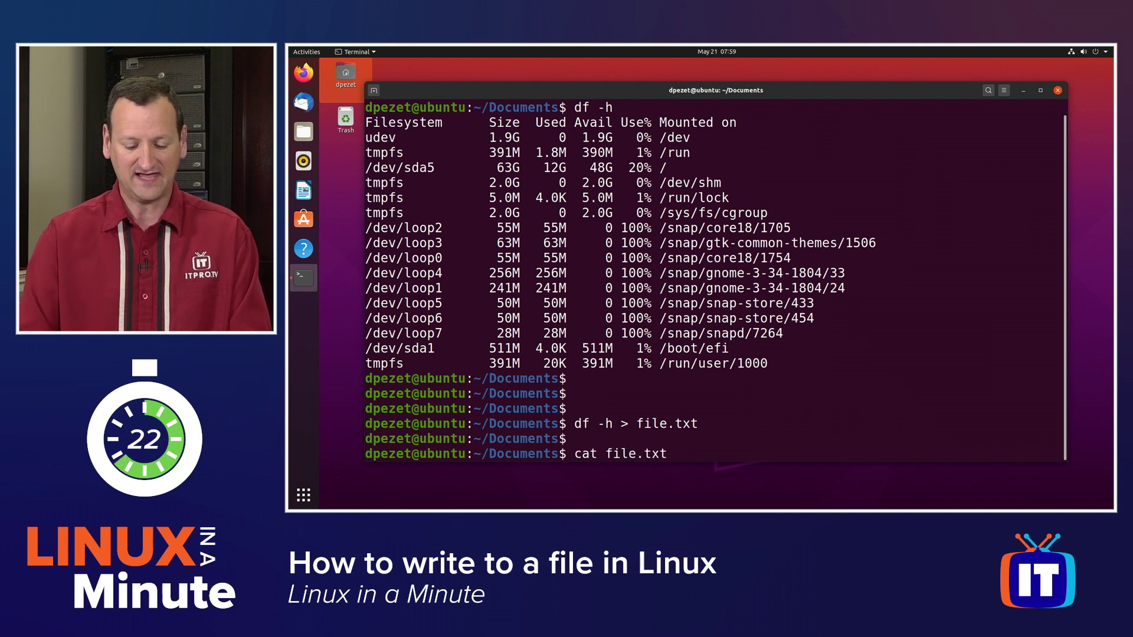
Run cat file.txt to view the saved report, then recall the df -h > file.txt command
key(Return)
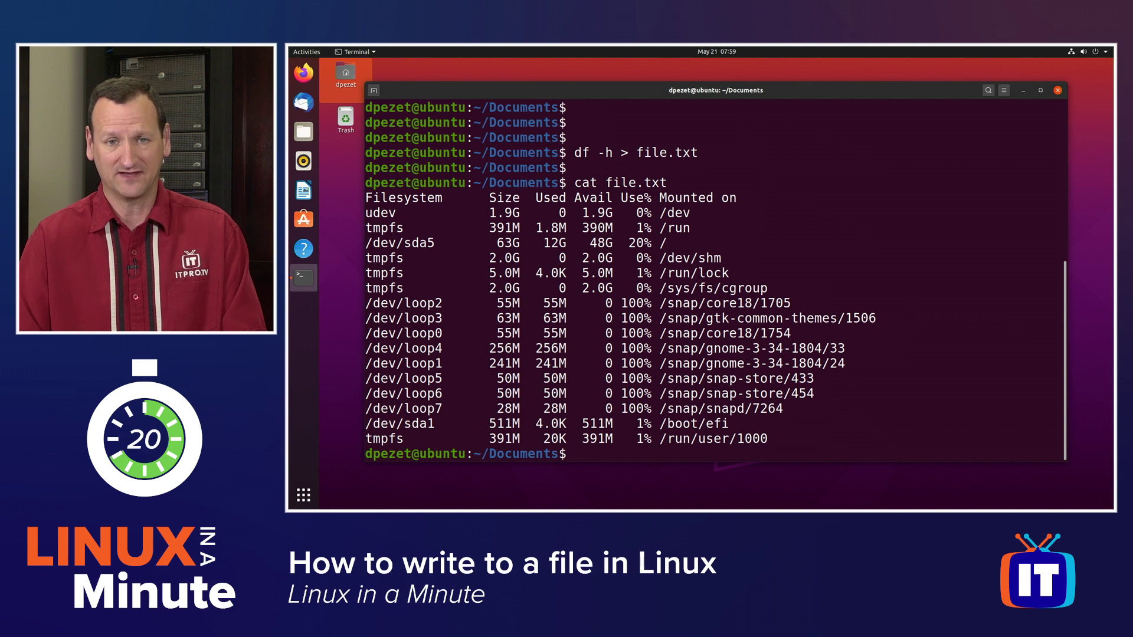
key(Return)
key(Up)
key(Up)
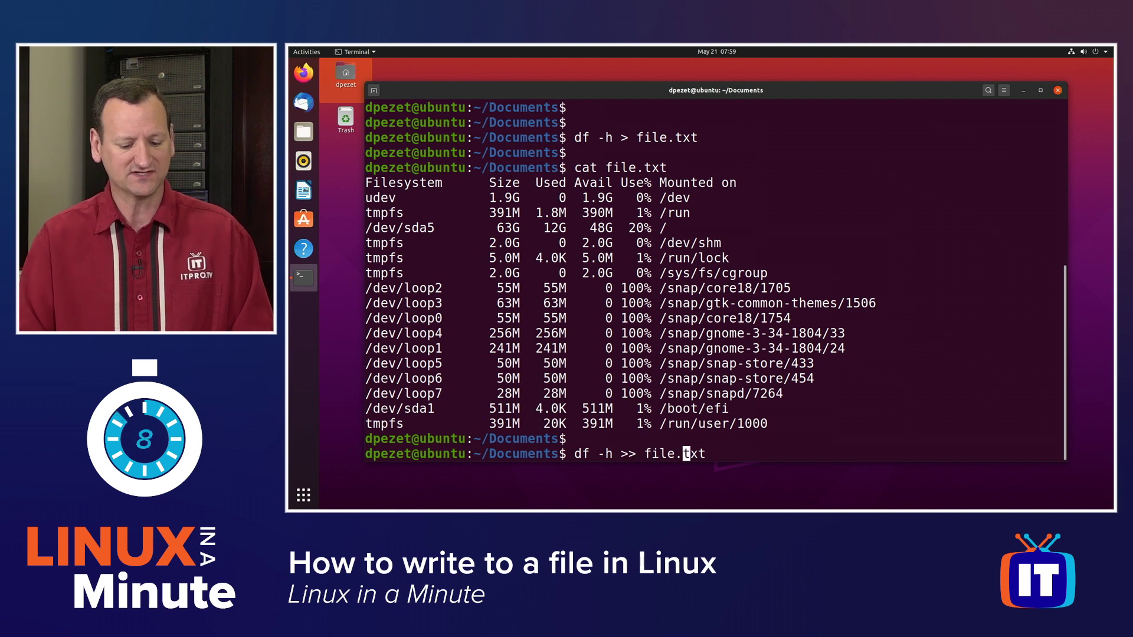
Run df -h >> file.txt to append a second report, then add fresh prompt lines
key(Return)
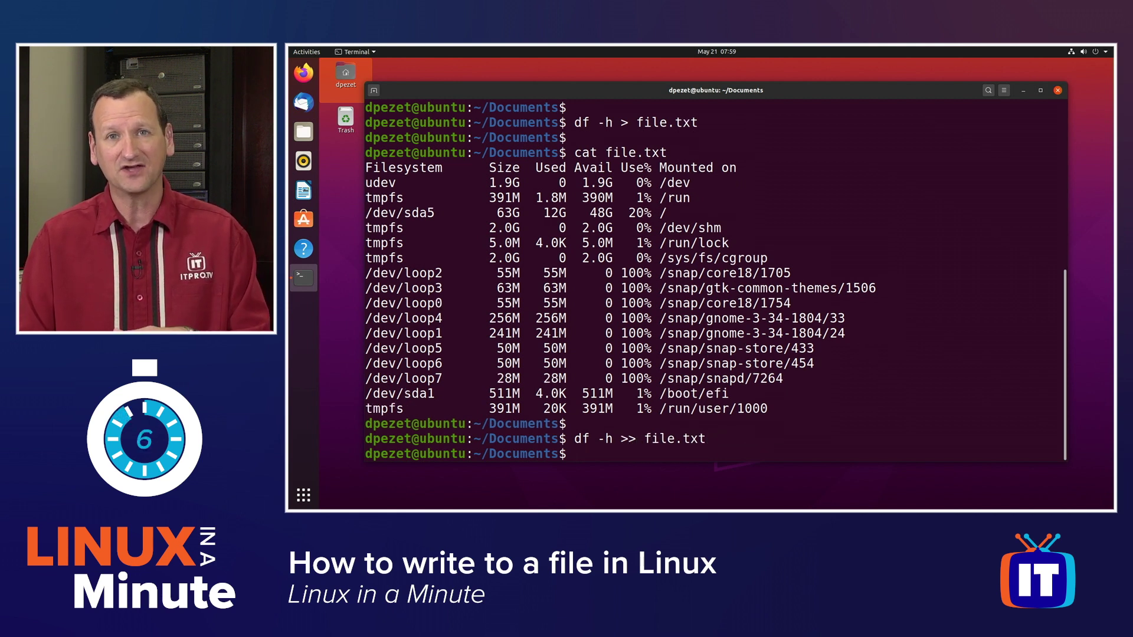
key(Return)
key(Return)
text(cat file.xt)
Correct the misspelled file name and run cat file.txt to show both reports
key(BackSpace)
key(BackSpace)
text(tx)
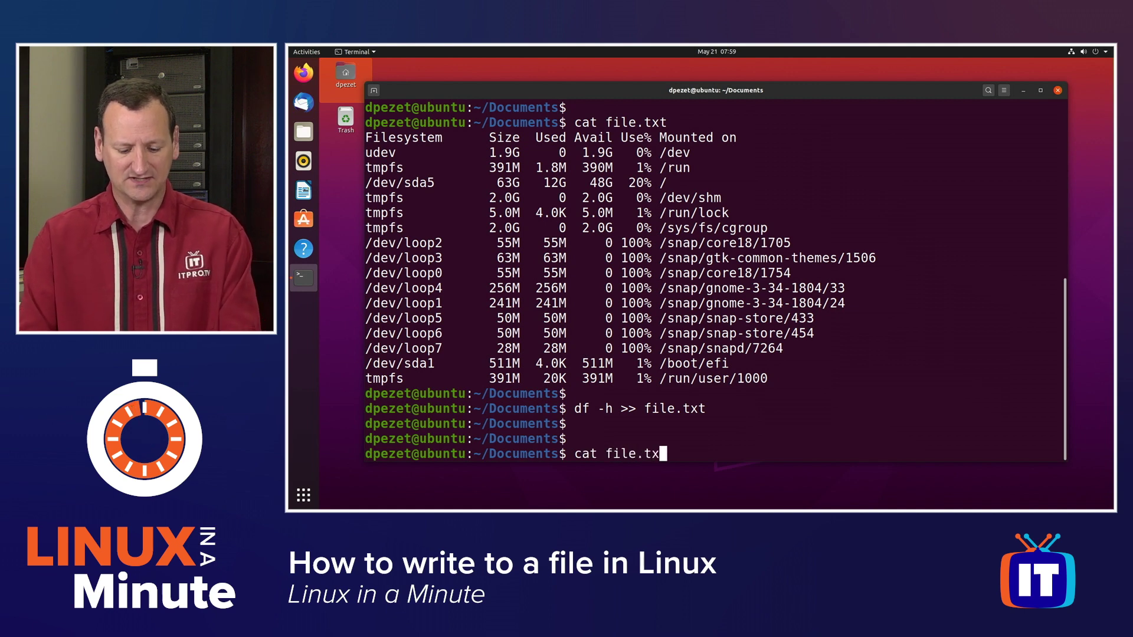
text(t)
key(Return)
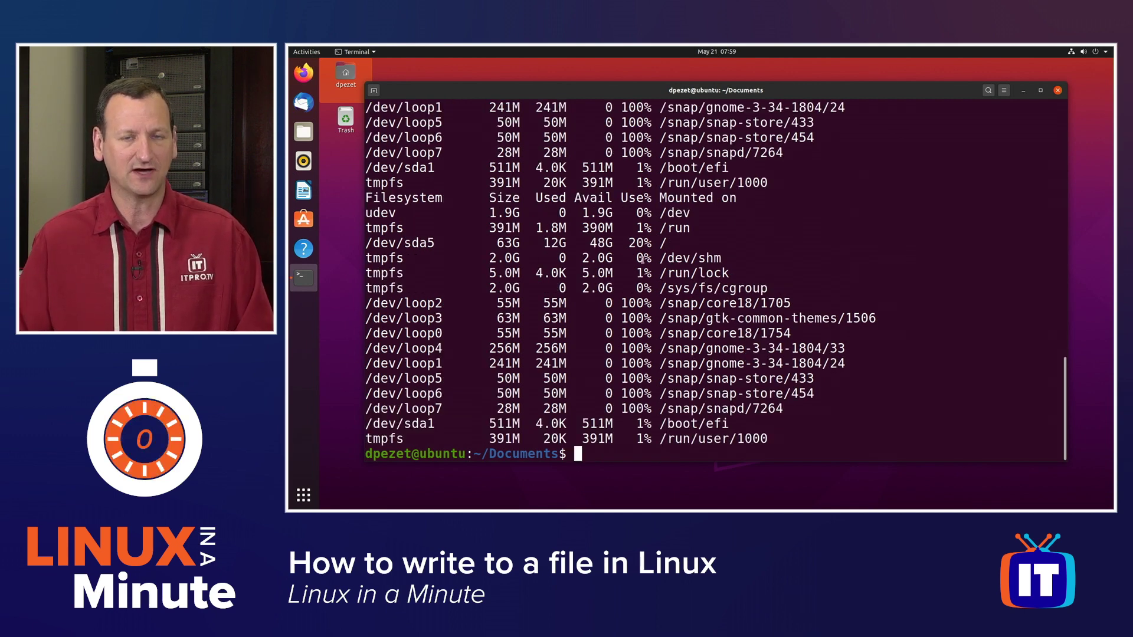